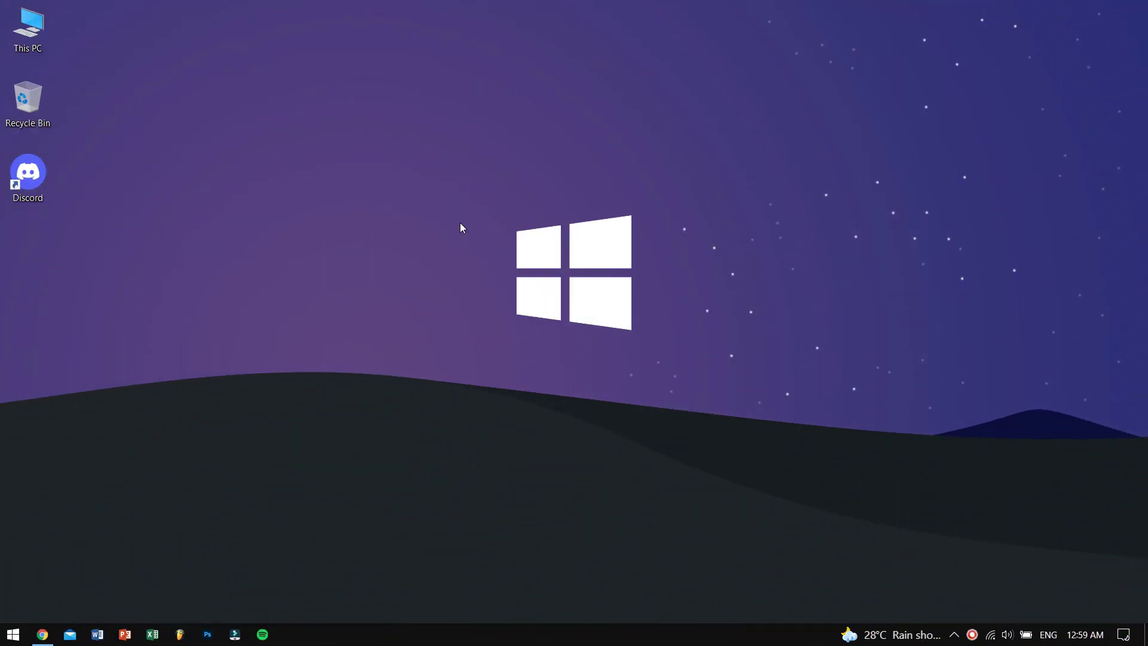
- Launch Discord, opening on Friends > Pending with no pending friend requests
{"action": "left_click_drag", "start_coordinate": [485, 244], "coordinate": [384, 277]}
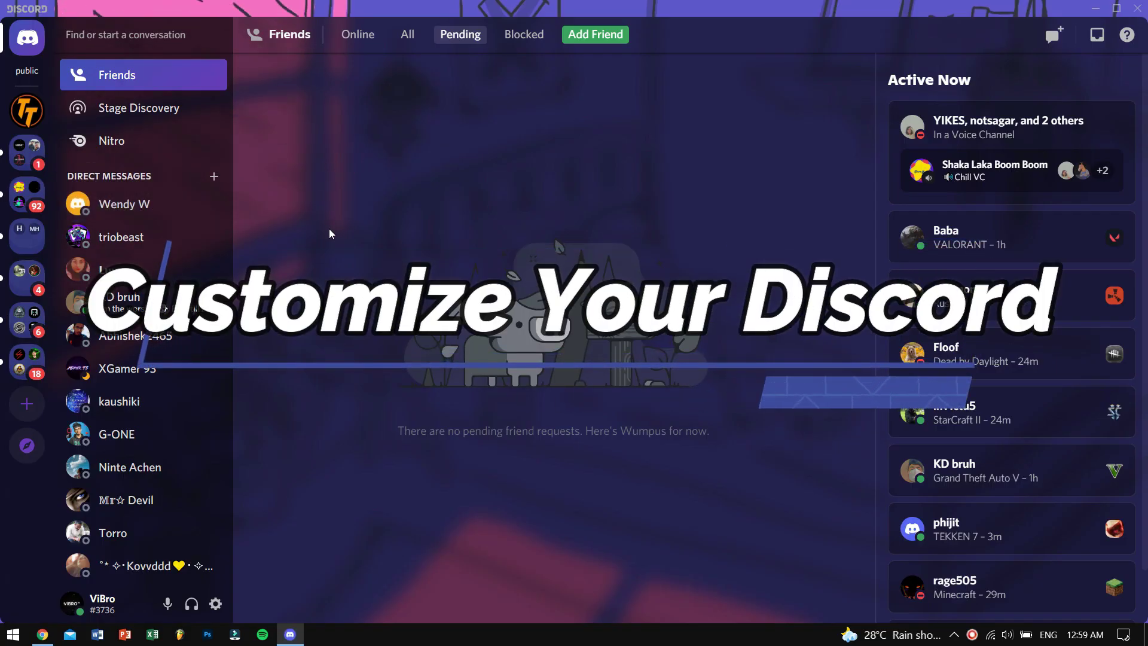
- Open the Nitro page and scroll to Nitro Classic at $4.99/month or $49.99/year
{"action": "left_click", "coordinate": [111, 140]}
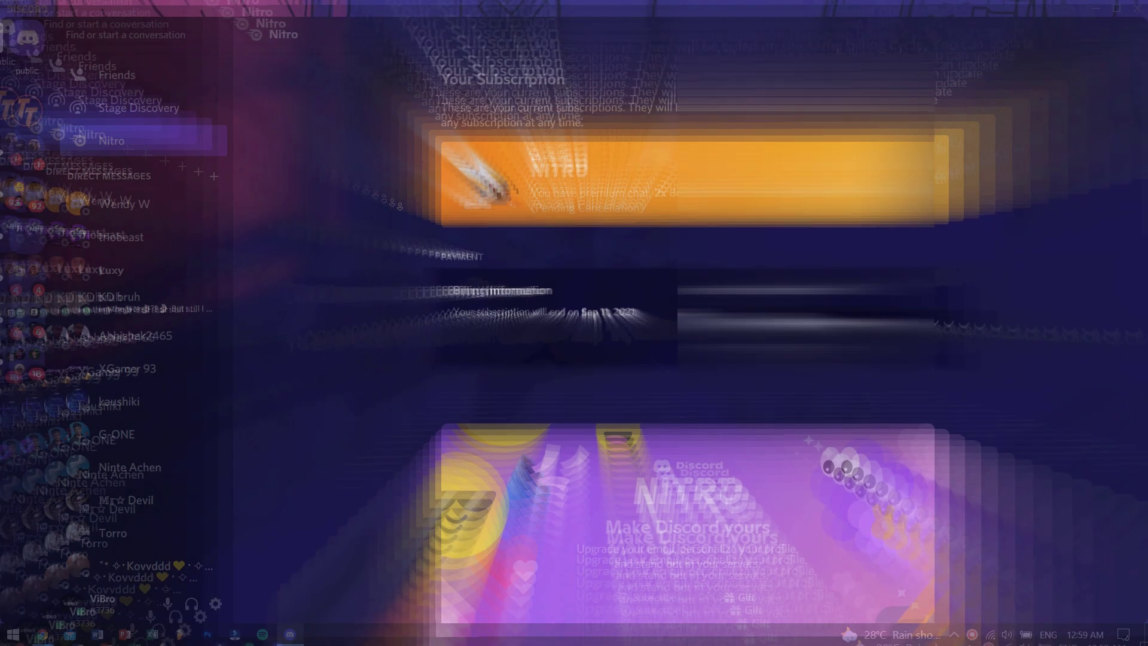
{"action": "scroll", "coordinate": [687, 323], "scroll_direction": "down", "scroll_amount": 3}
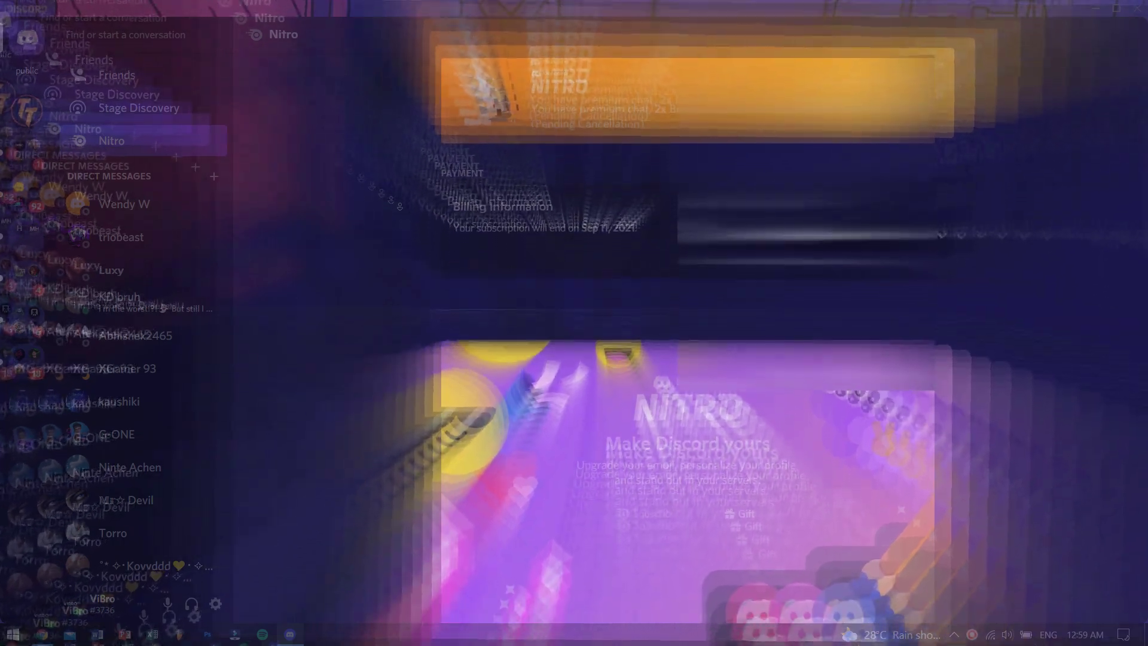
{"action": "scroll", "coordinate": [400, 206], "scroll_direction": "down", "scroll_amount": 3}
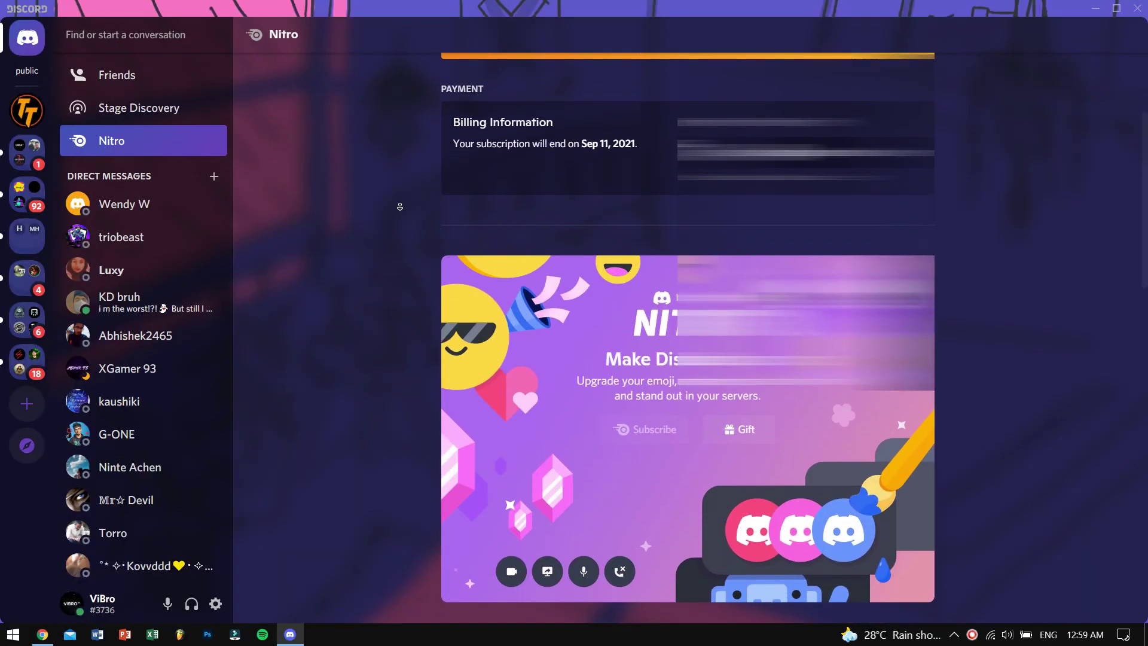
{"action": "scroll", "coordinate": [400, 206], "scroll_direction": "down", "scroll_amount": 2}
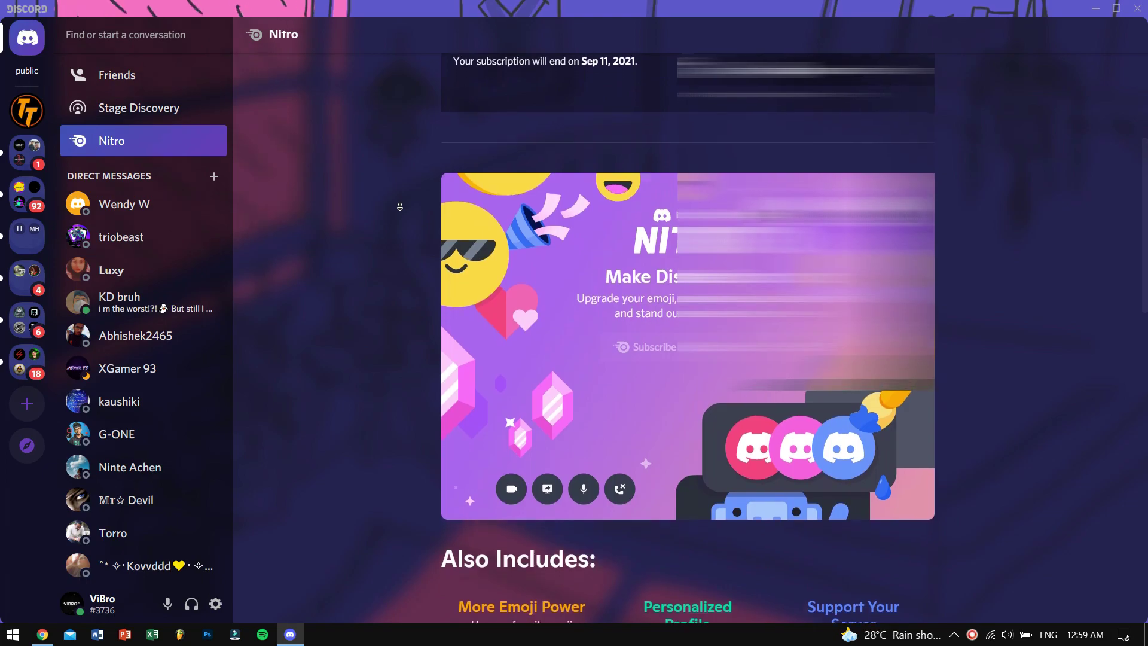
{"action": "scroll", "coordinate": [400, 207], "scroll_direction": "down", "scroll_amount": 2}
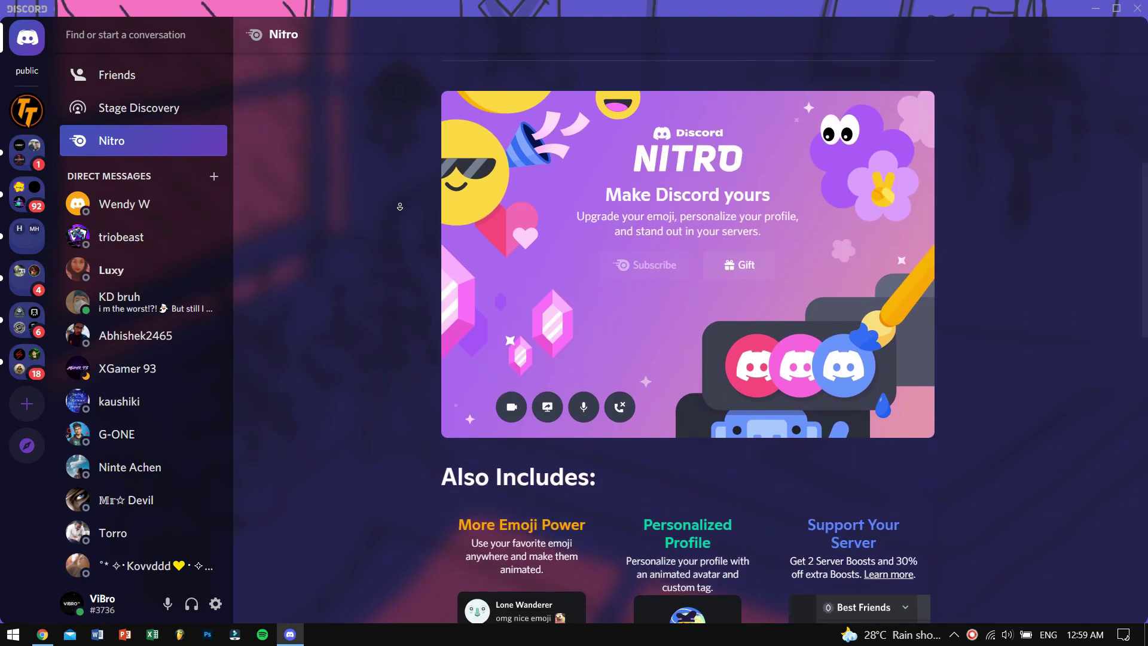
{"action": "scroll", "coordinate": [400, 206], "scroll_direction": "down", "scroll_amount": 2}
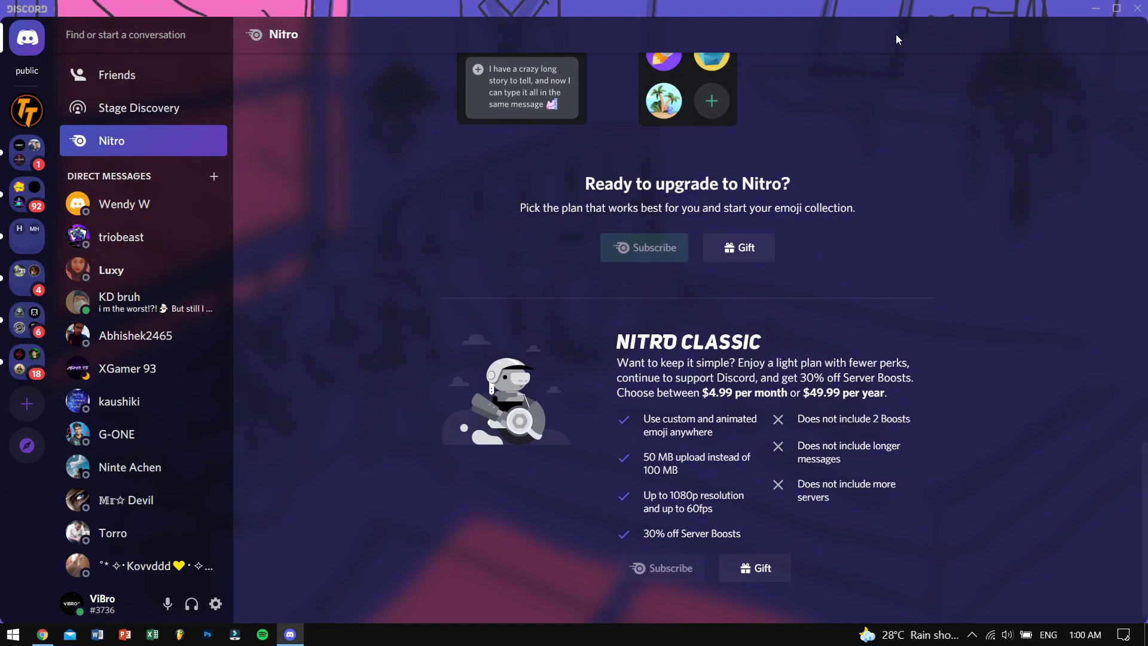
- Start the BetterDiscord v1.1.1 installer download in Chrome, cancel it, and return to Discord
{"action": "left_click", "coordinate": [1116, 8]}
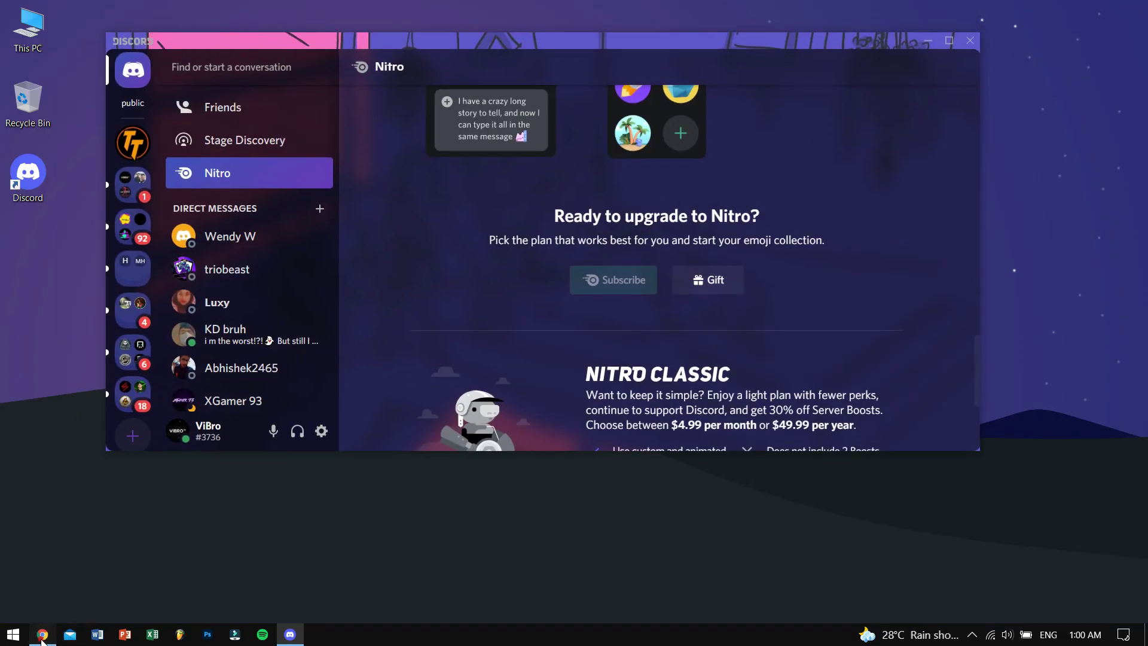
{"action": "left_click", "coordinate": [42, 635]}
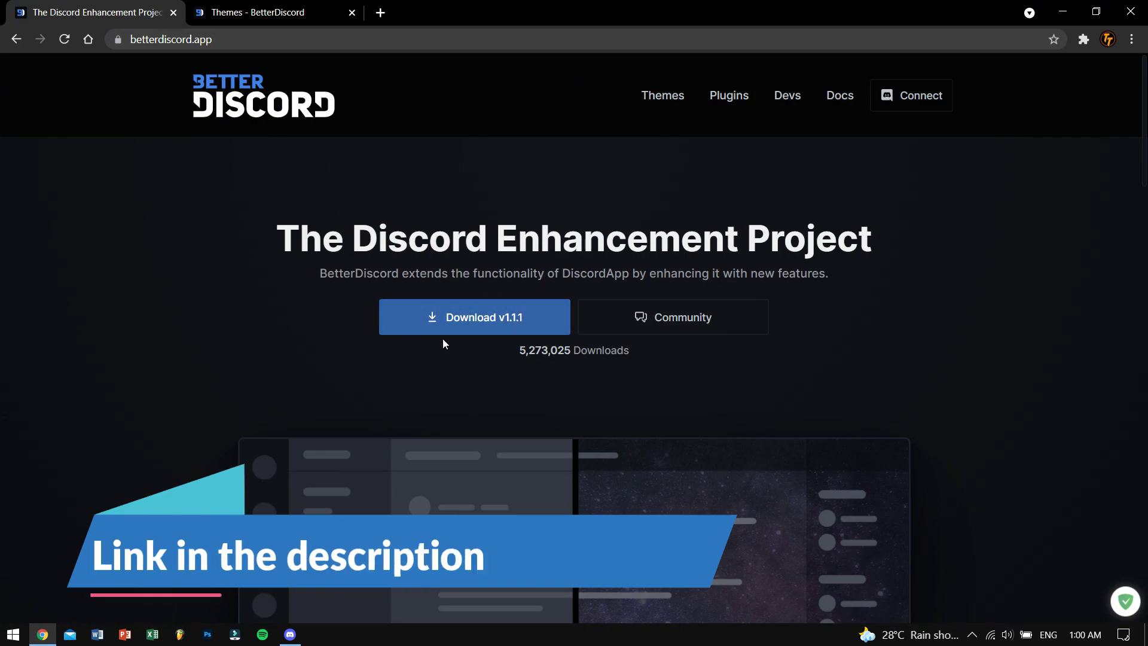
{"action": "left_click", "coordinate": [490, 326]}
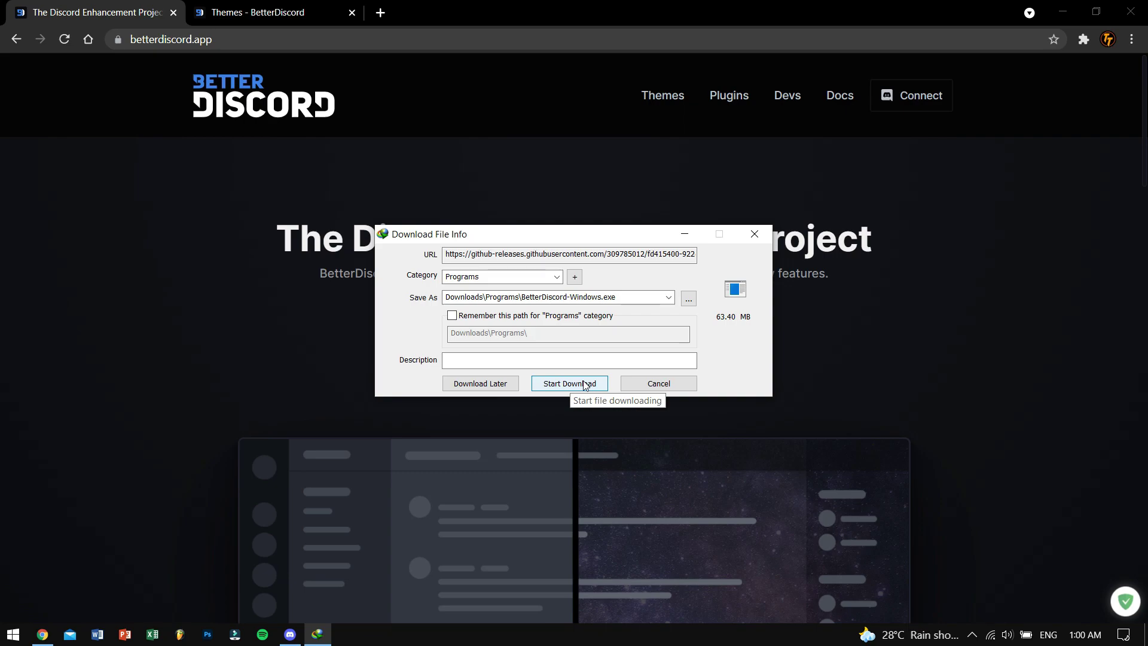
{"action": "left_click", "coordinate": [645, 384]}
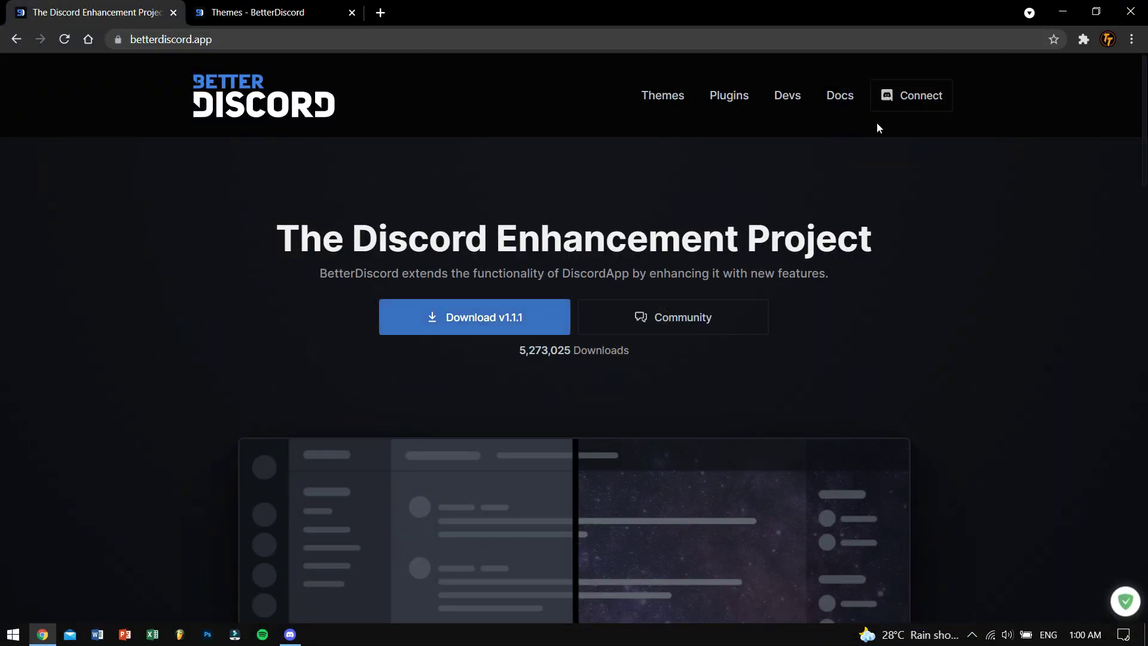
{"action": "left_click", "coordinate": [1063, 10]}
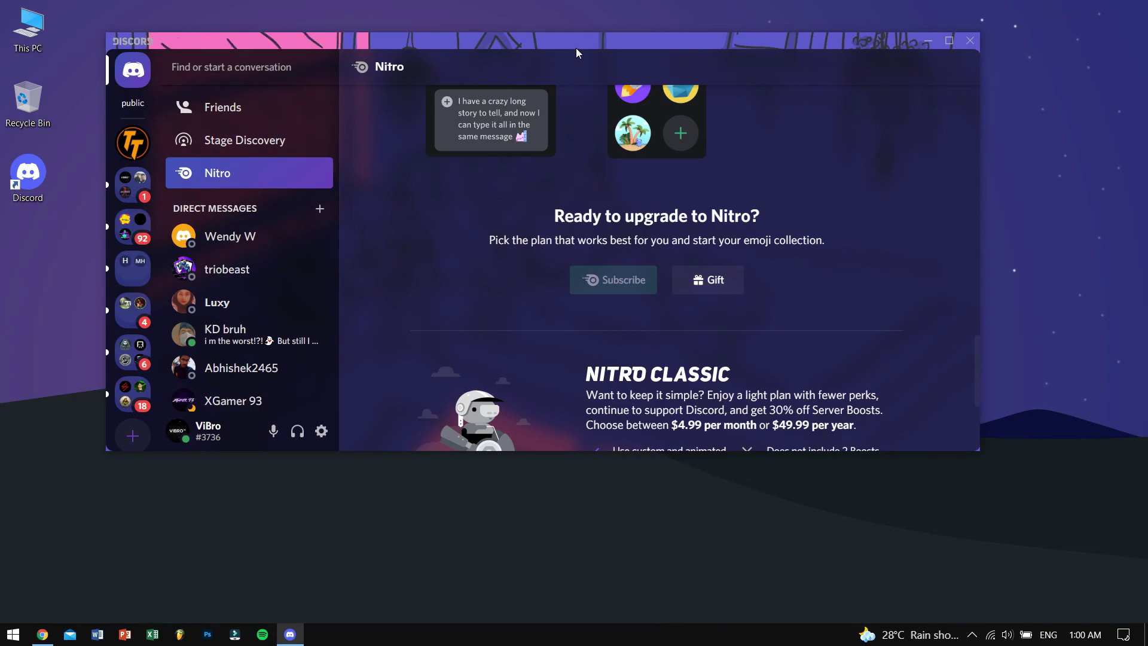
- Maximize the Discord window and scroll back up through the Nitro perks
{"action": "left_click_drag", "start_coordinate": [579, 43], "coordinate": [561, 2]}
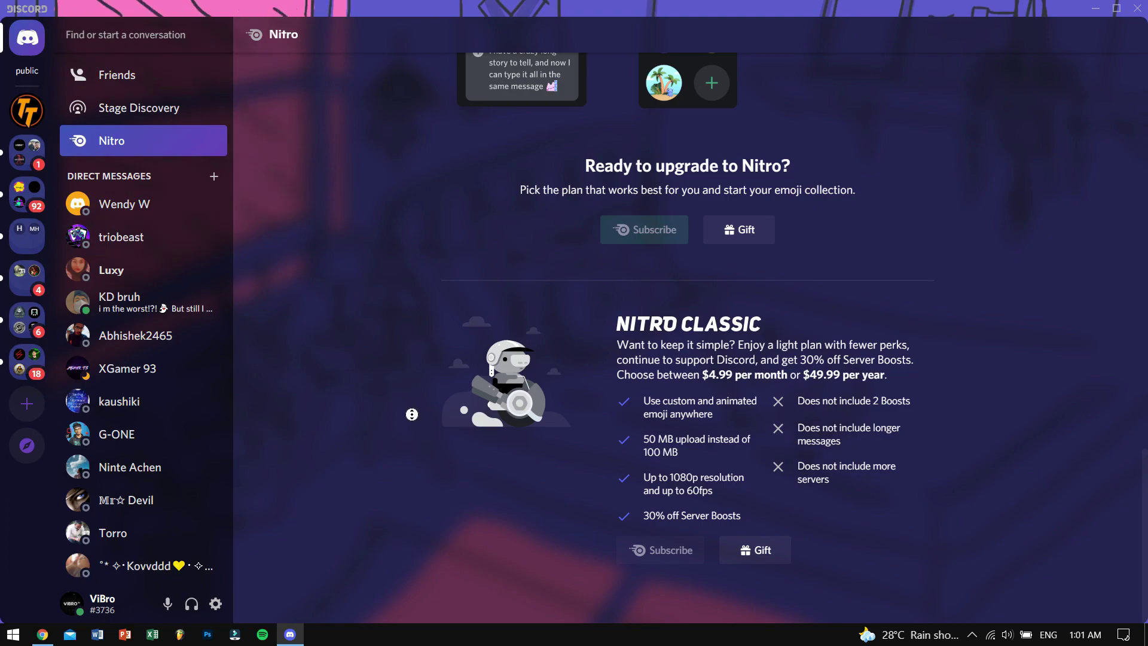
{"action": "middle_click", "coordinate": [411, 414]}
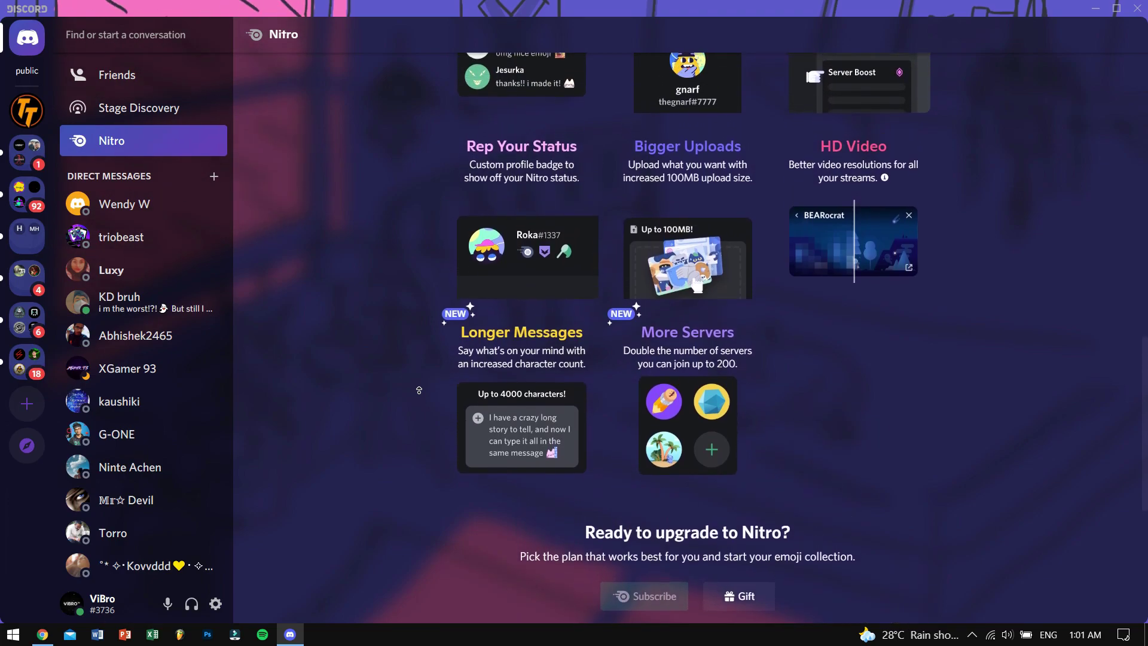
{"action": "middle_click", "coordinate": [421, 397]}
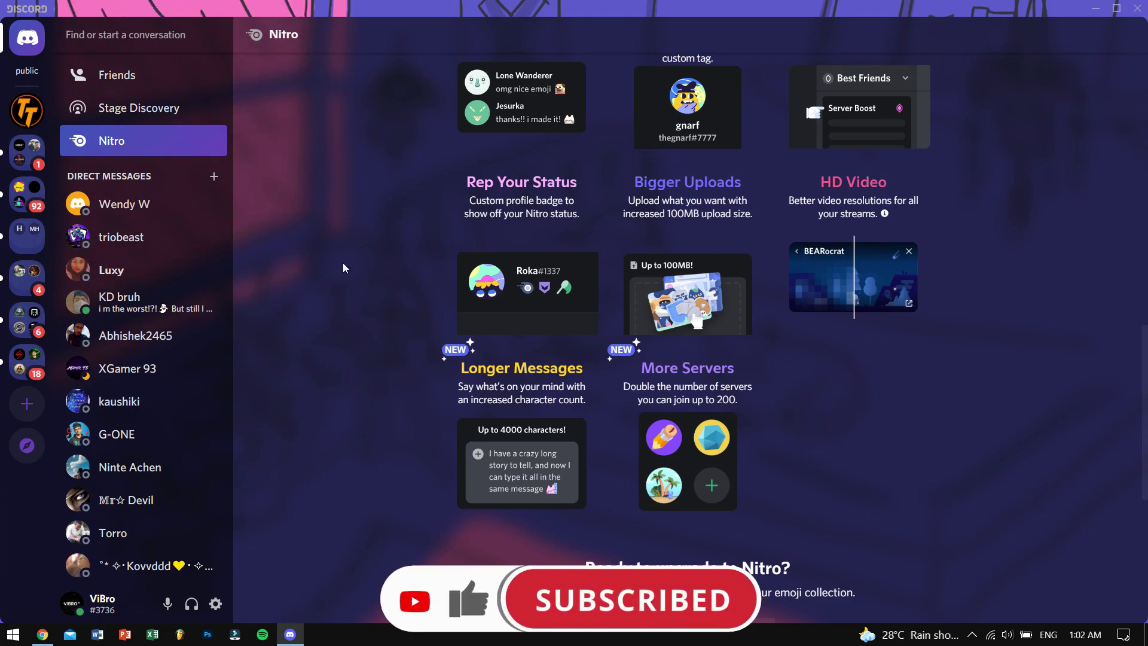
- Show BetterDiscord's Themes settings, with Frosted-Glass enabled and Translucence off
{"action": "left_click", "coordinate": [220, 611]}
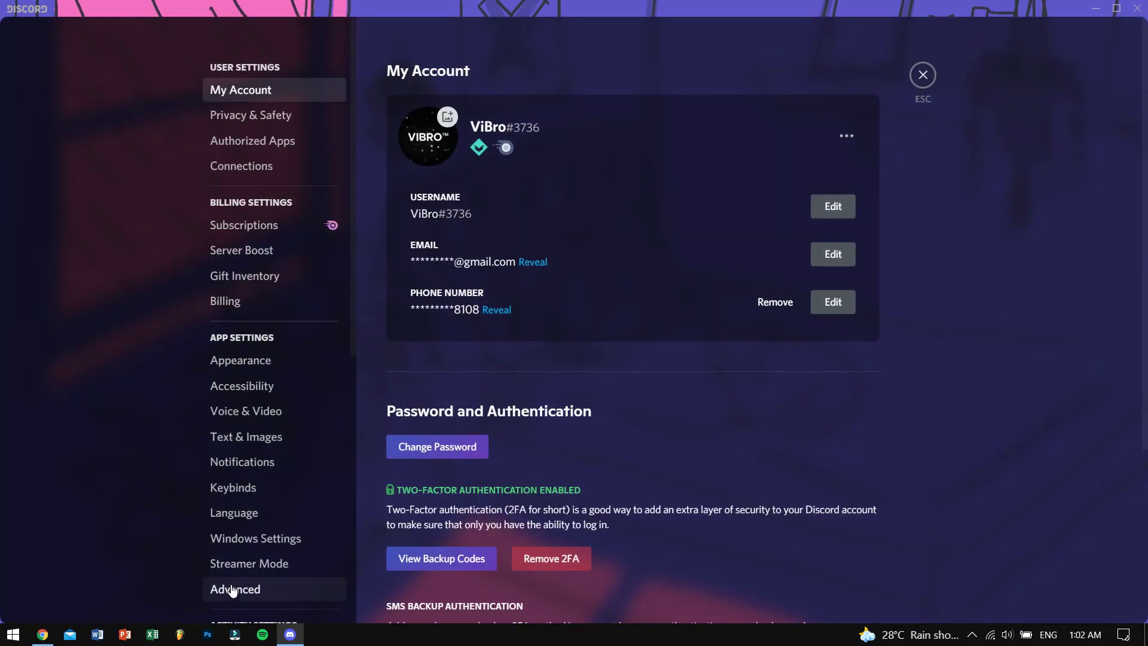
{"action": "scroll", "coordinate": [263, 376], "scroll_direction": "down", "scroll_amount": 4}
{"action": "scroll", "coordinate": [263, 378], "scroll_direction": "down", "scroll_amount": 3}
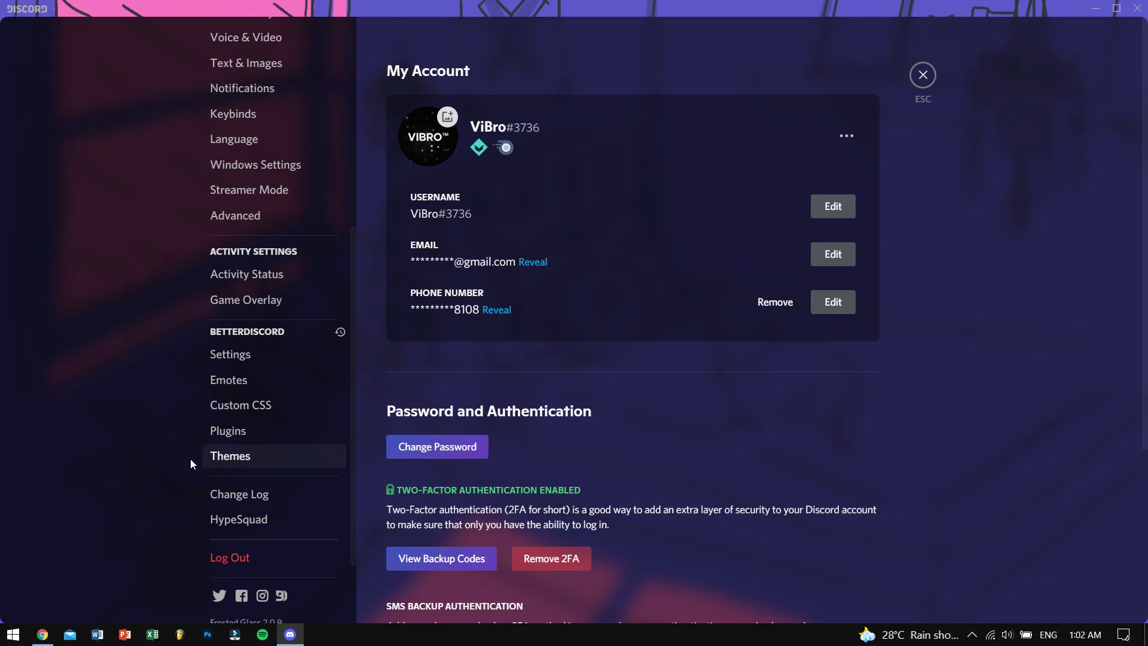
{"action": "left_click", "coordinate": [282, 457]}
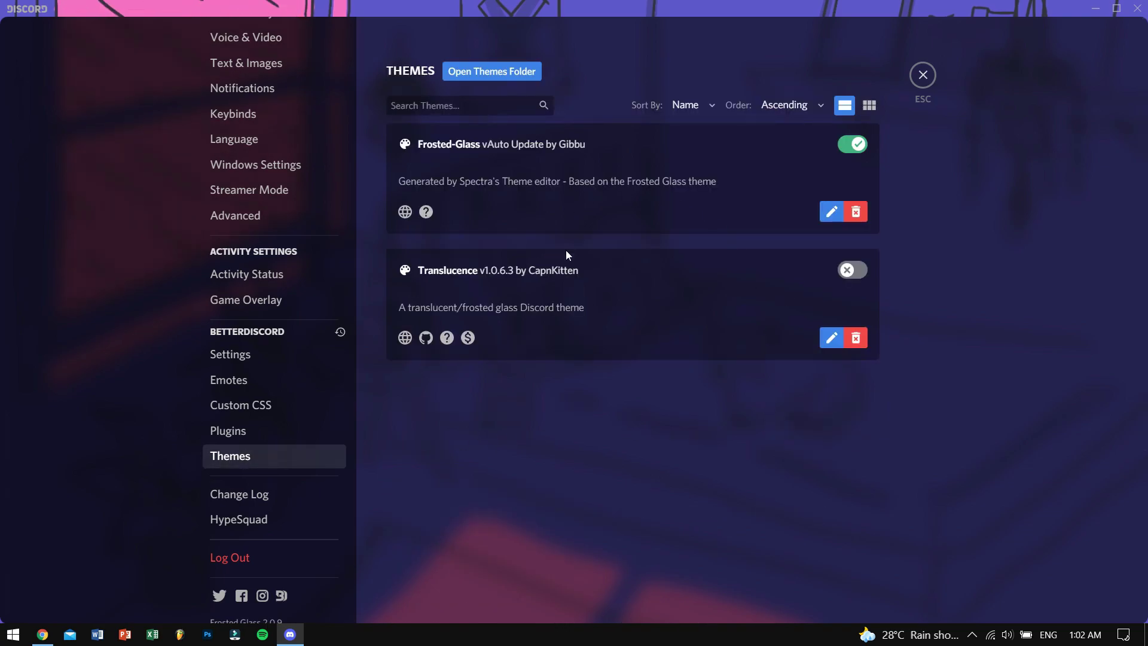
{"action": "left_click", "coordinate": [664, 299]}
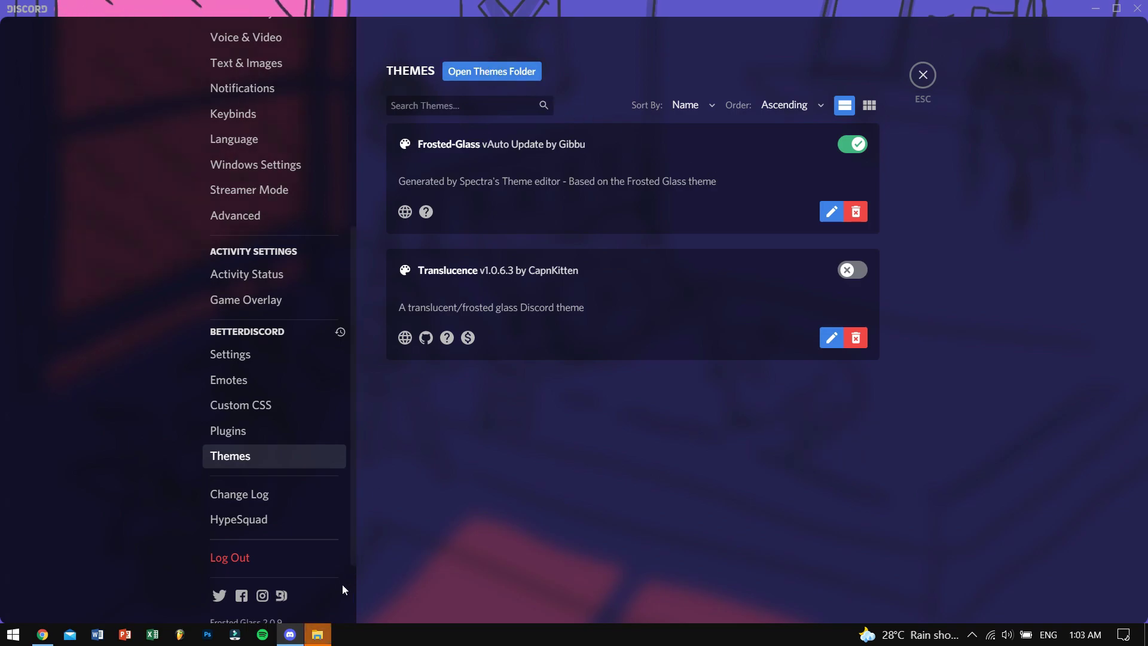
- Move and widen the BetterDiscord themes folder window to reveal its path and file sizes
{"action": "left_click", "coordinate": [317, 634]}
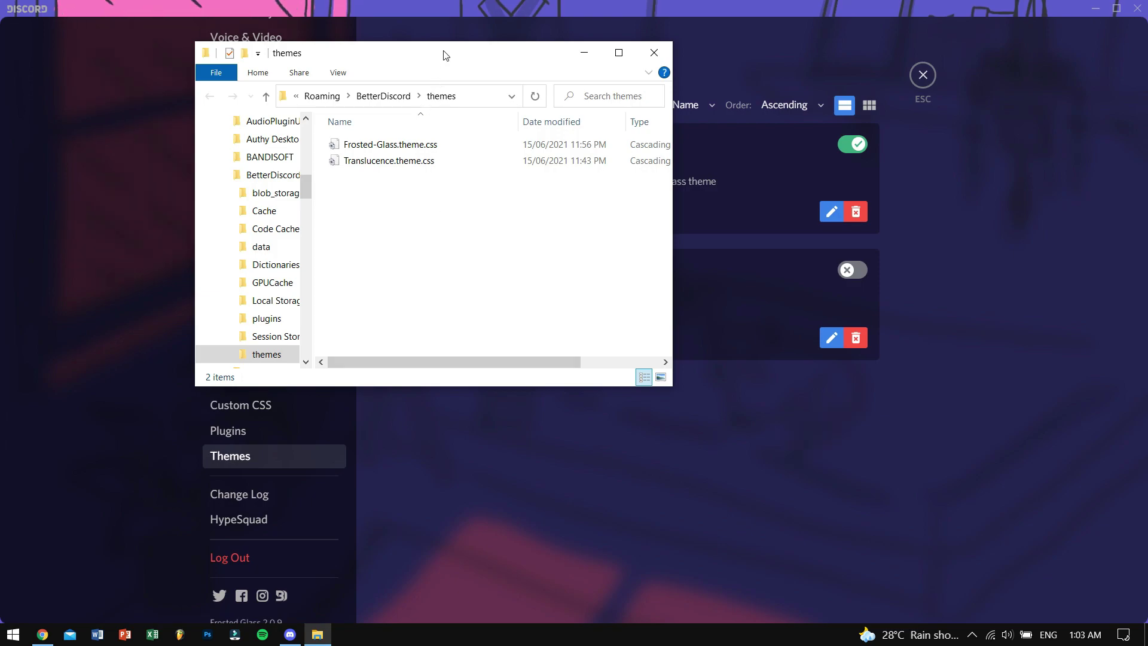
{"action": "left_click_drag", "start_coordinate": [443, 55], "coordinate": [559, 91]}
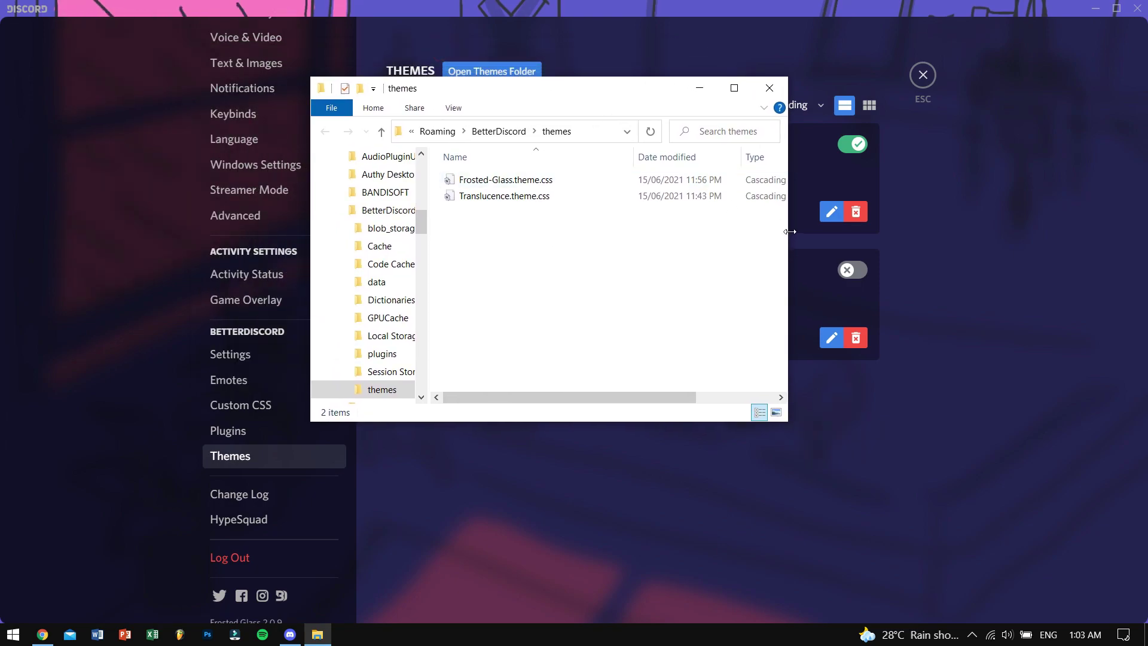
{"action": "left_click_drag", "start_coordinate": [790, 232], "coordinate": [954, 242]}
{"action": "left_click", "coordinate": [760, 259]}
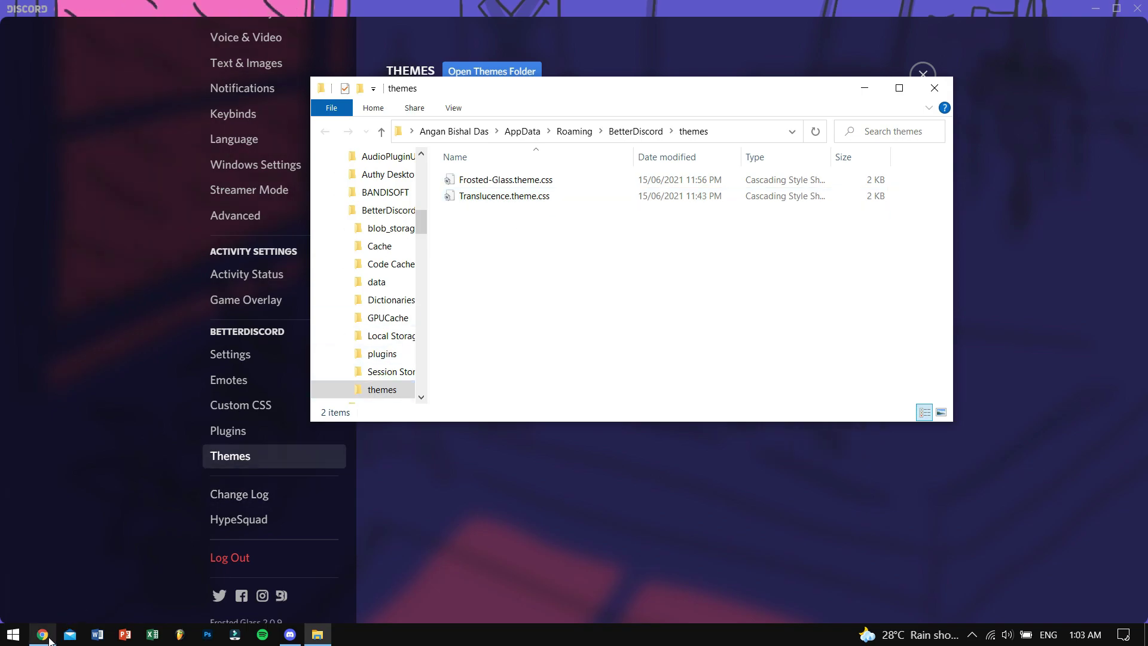
{"action": "left_click", "coordinate": [43, 635]}
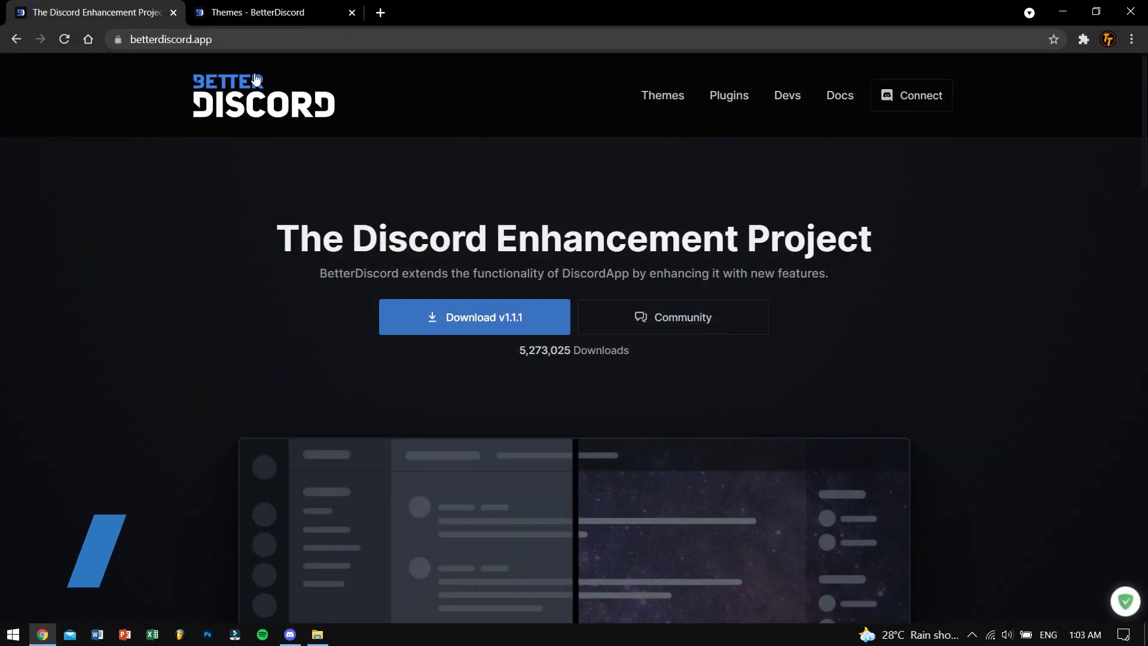
- Download the Opera GX Gaming Theme from the BetterDiscord themes gallery in Chrome
{"action": "left_click", "coordinate": [278, 13]}
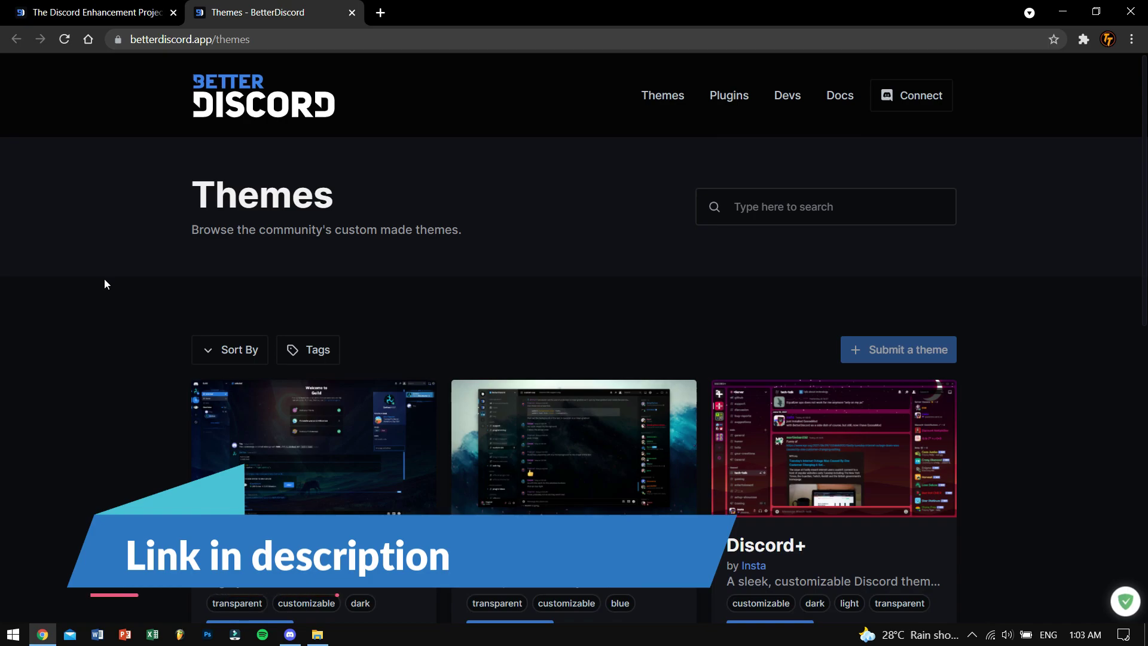
{"action": "scroll", "coordinate": [104, 279], "scroll_direction": "down", "scroll_amount": 5}
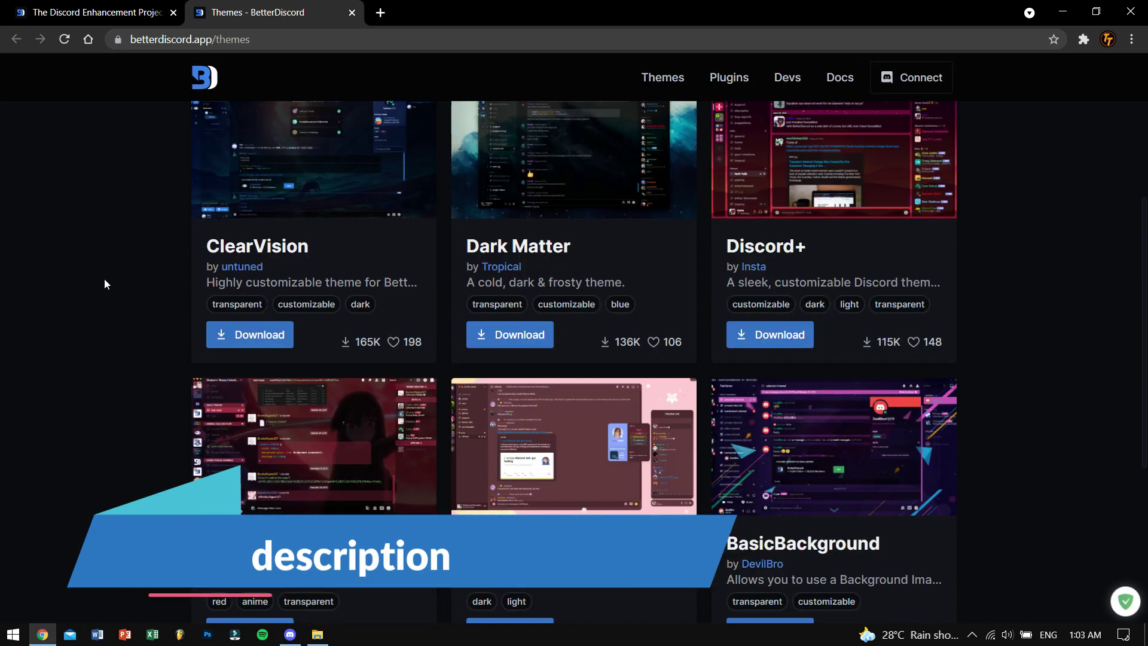
{"action": "middle_click", "coordinate": [104, 279]}
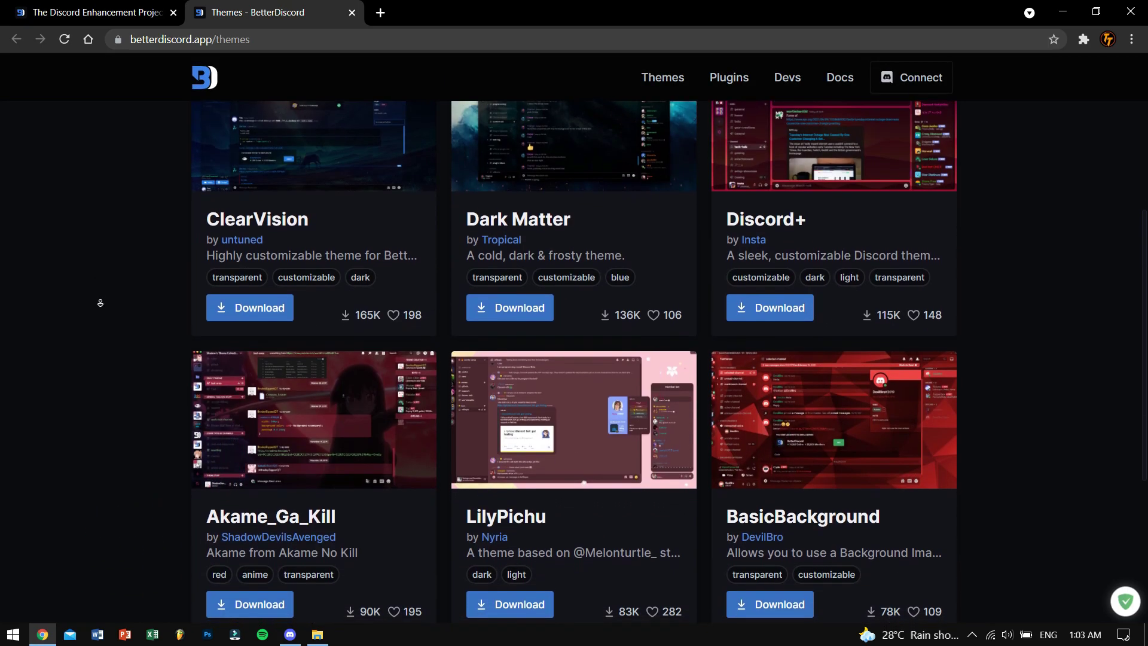
{"action": "scroll", "coordinate": [101, 305], "scroll_direction": "down", "scroll_amount": 2}
{"action": "scroll", "coordinate": [101, 301], "scroll_direction": "down", "scroll_amount": 5}
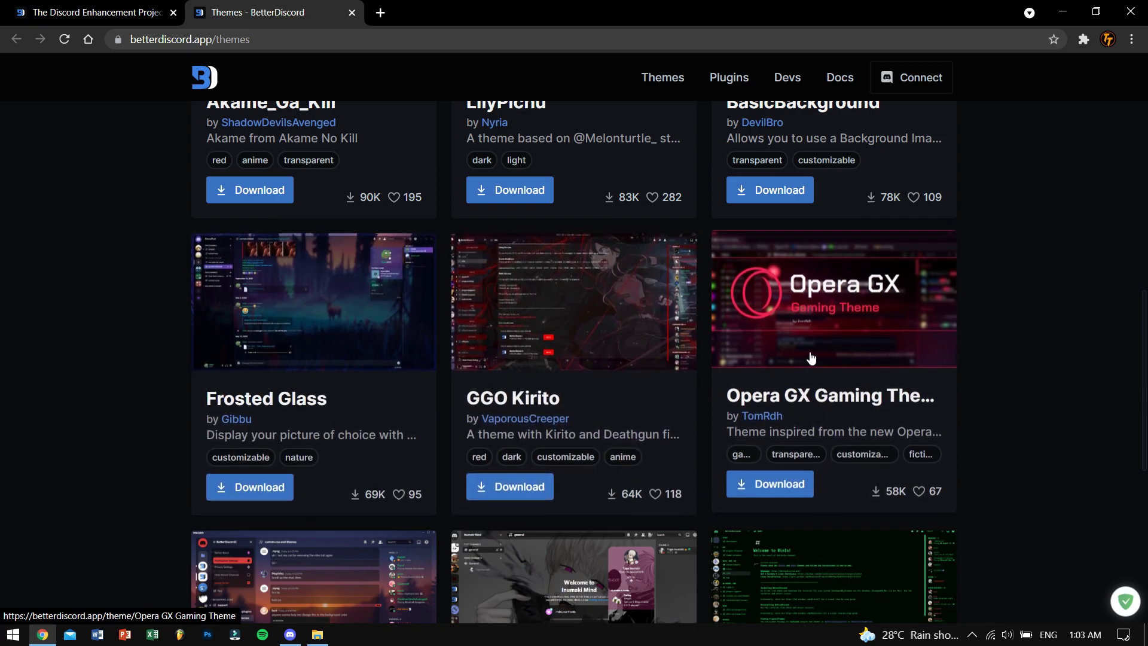
{"action": "left_click", "coordinate": [785, 495]}
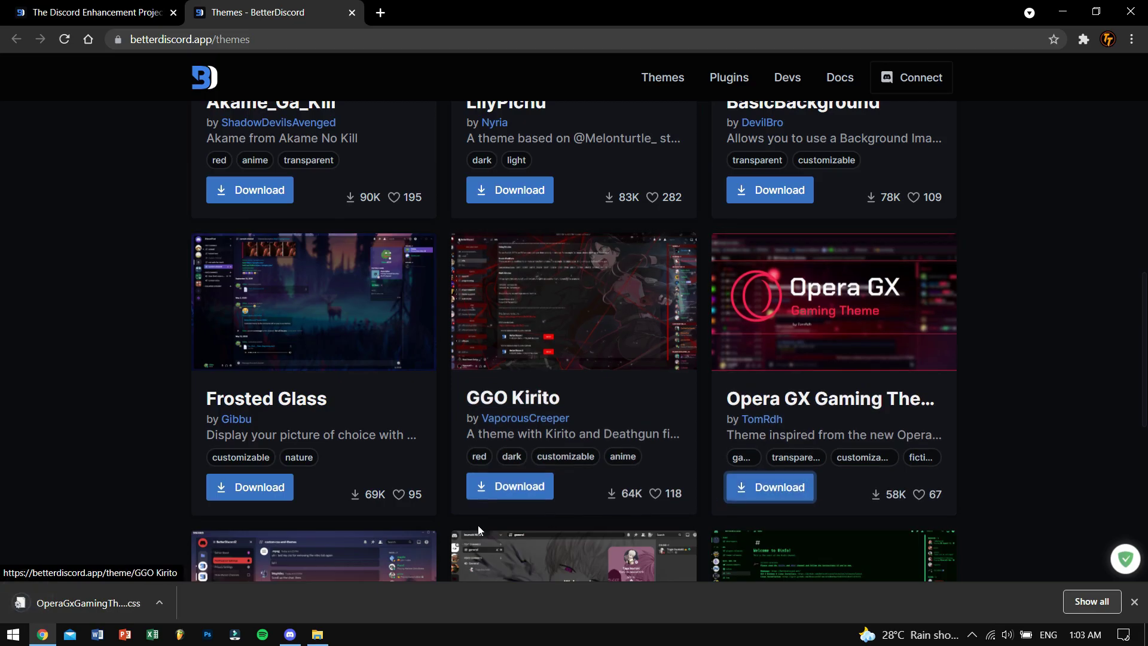
- Show the downloaded Opera GX theme file in its Downloads folder
{"action": "right_click", "coordinate": [107, 602]}
{"action": "left_click", "coordinate": [157, 563]}
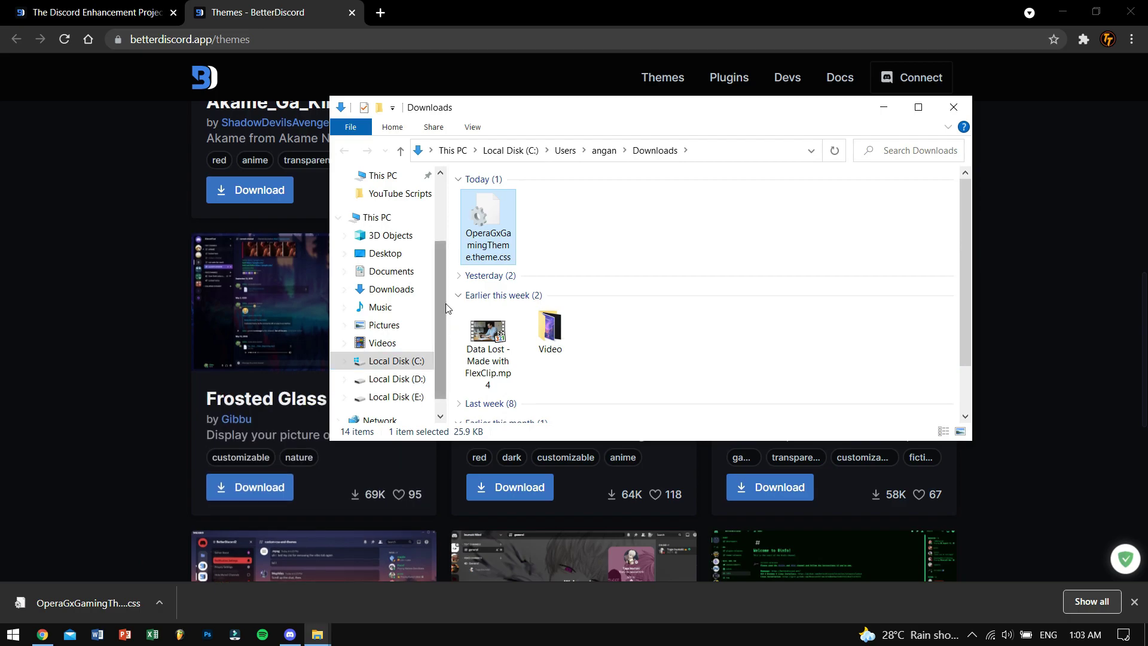
{"action": "left_click", "coordinate": [458, 295]}
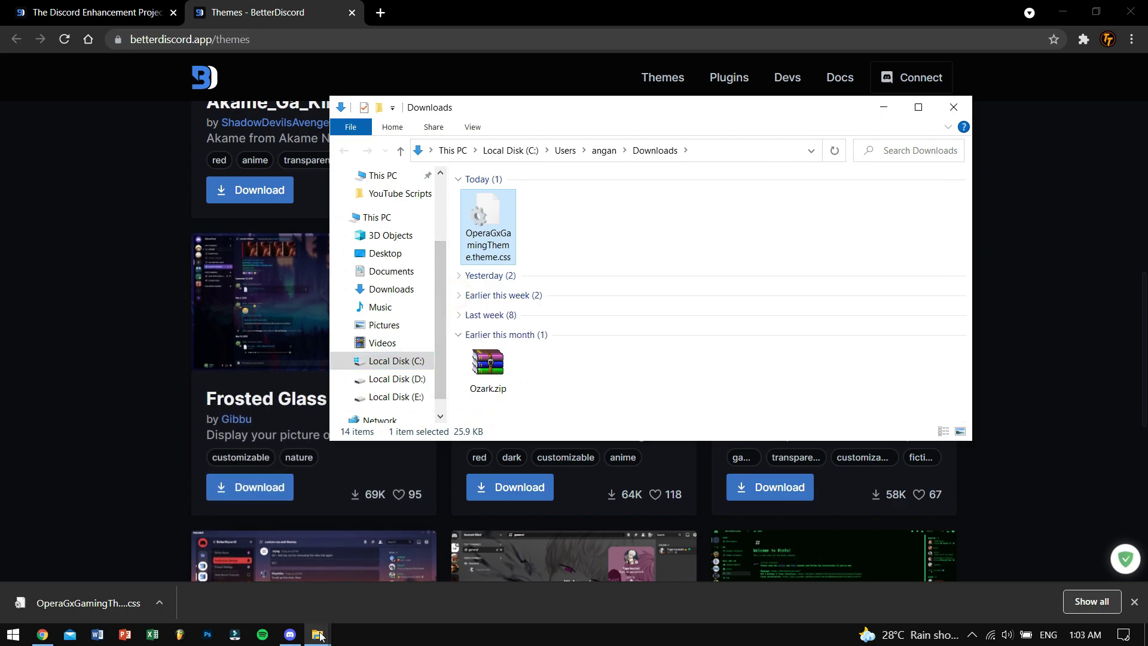
- Move OperaGxGamingTheme.theme.css from Downloads into the BetterDiscord themes folder
{"action": "left_click_drag", "start_coordinate": [469, 259], "coordinate": [270, 586]}
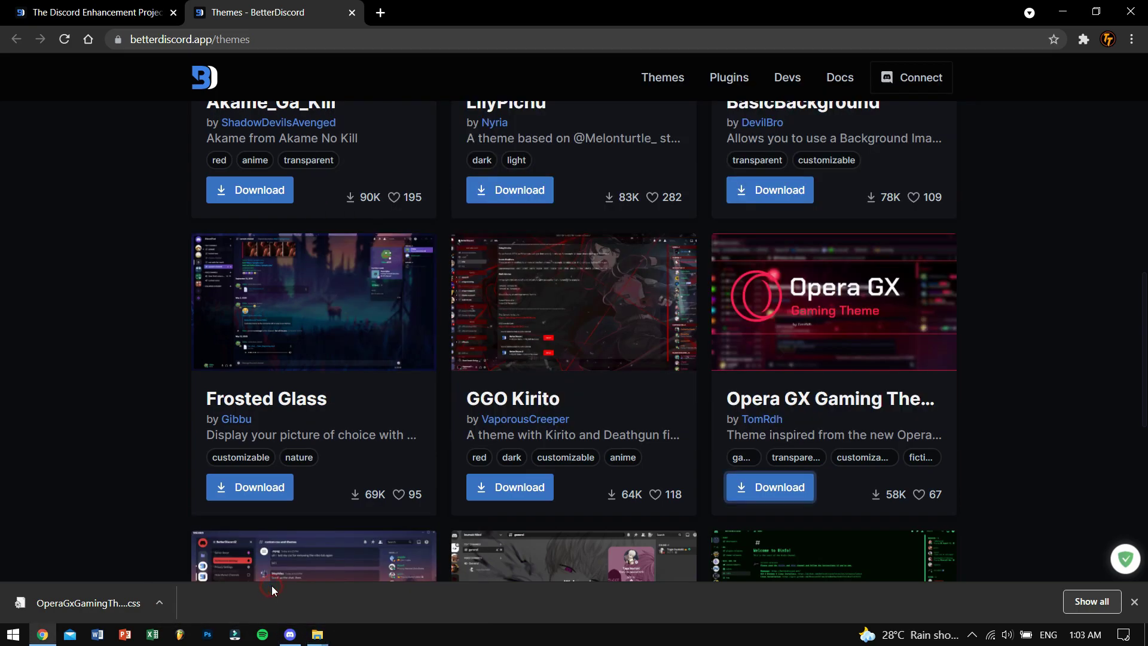
{"action": "mouse_move", "coordinate": [317, 638]}
{"action": "left_click", "coordinate": [310, 582]}
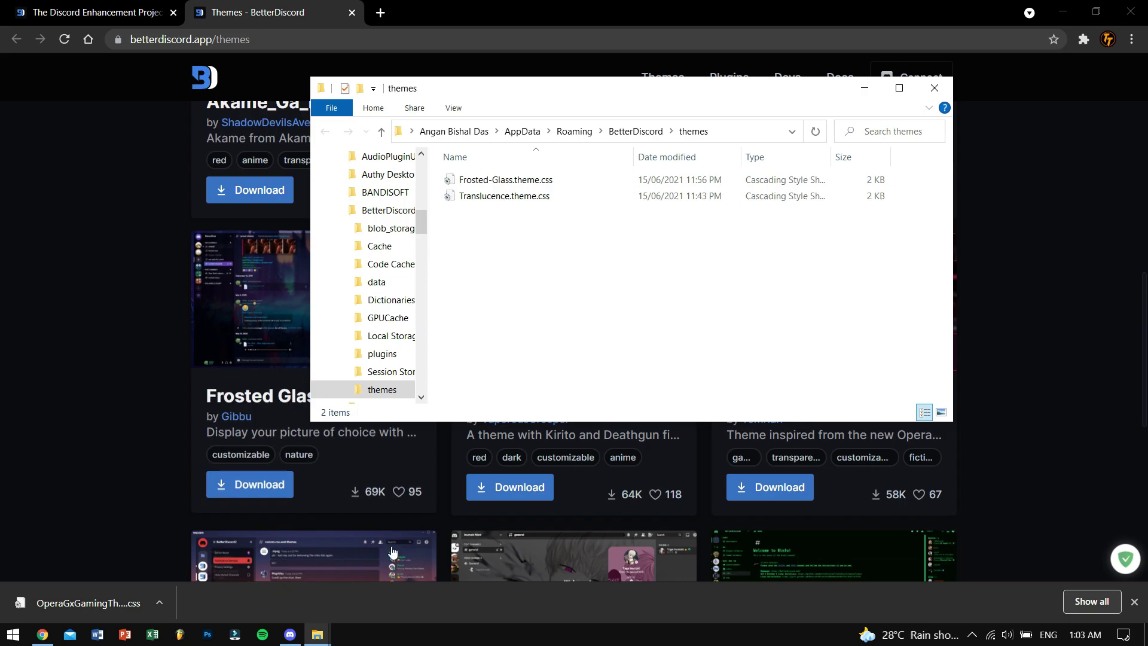
{"action": "left_click", "coordinate": [398, 571]}
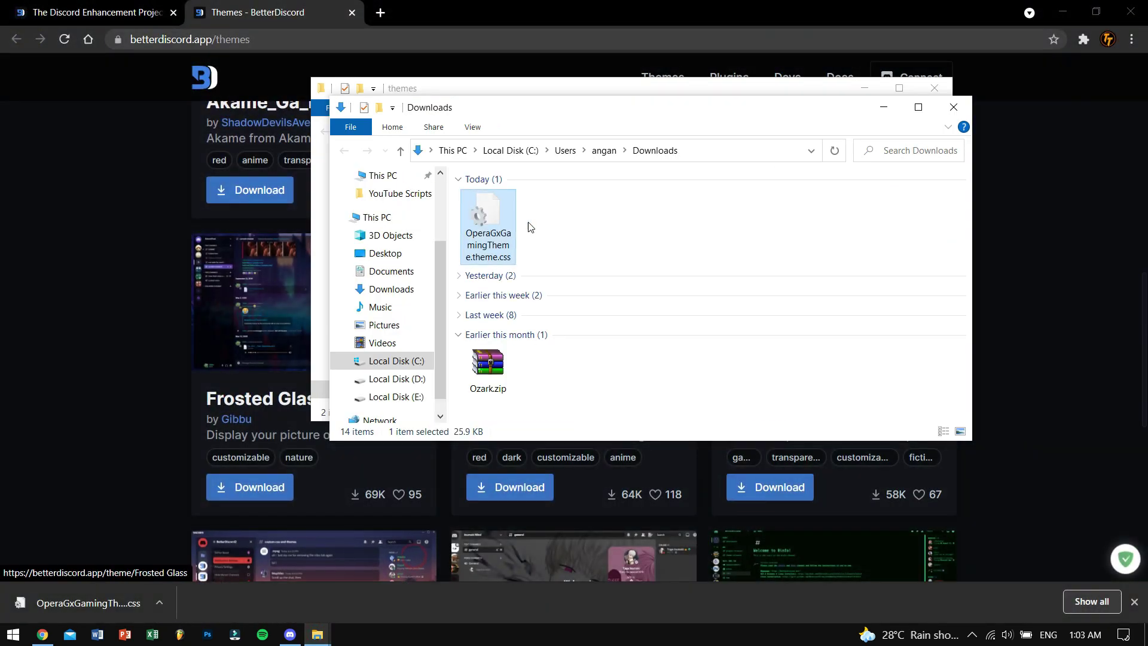
{"action": "left_click_drag", "start_coordinate": [659, 145], "coordinate": [781, 223]}
{"action": "left_click_drag", "start_coordinate": [605, 353], "coordinate": [573, 200]}
- Disable Frosted-Glass, enable OperaGxGamingTheme, and close the settings
{"action": "left_click", "coordinate": [290, 634]}
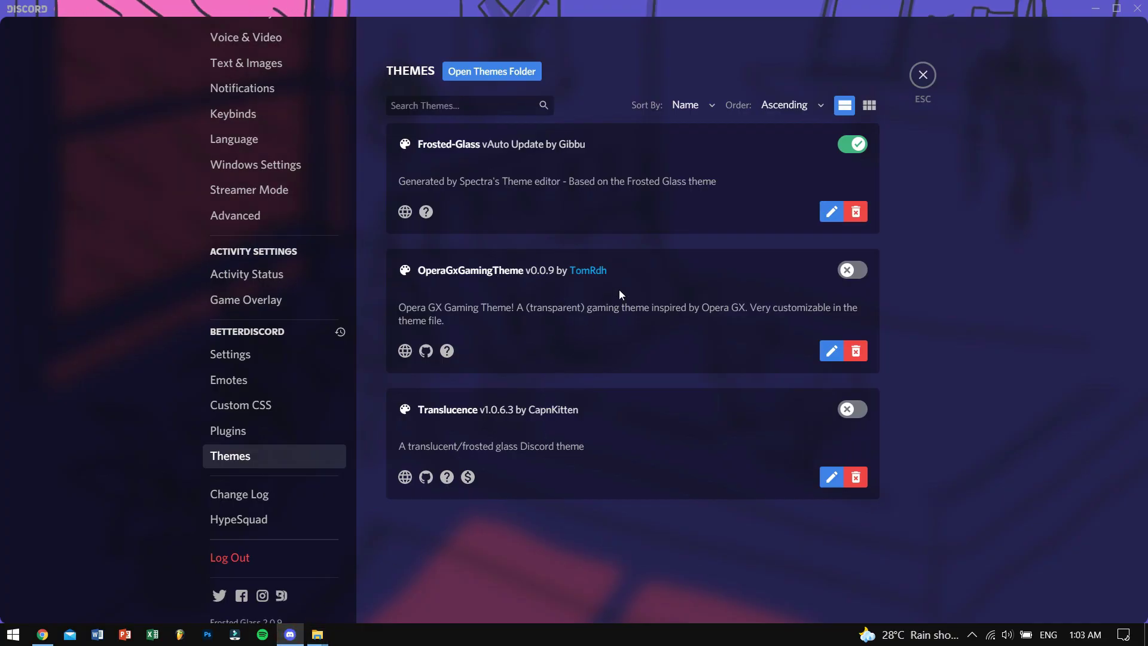
{"action": "left_click", "coordinate": [851, 145]}
{"action": "left_click", "coordinate": [857, 274]}
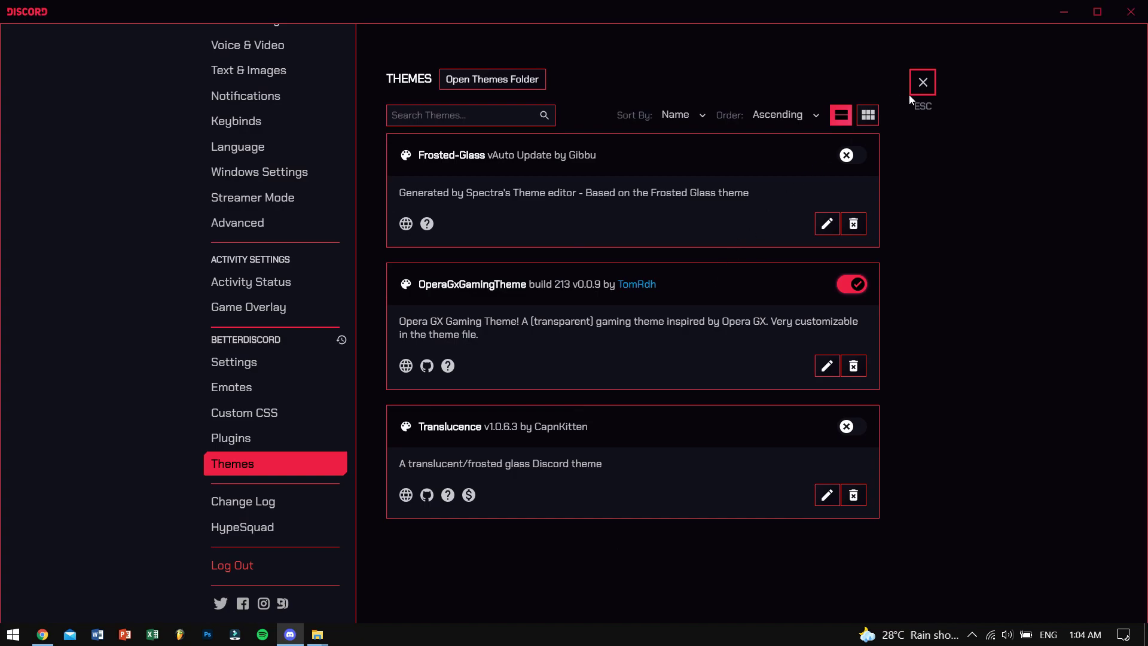
{"action": "left_click", "coordinate": [923, 84]}
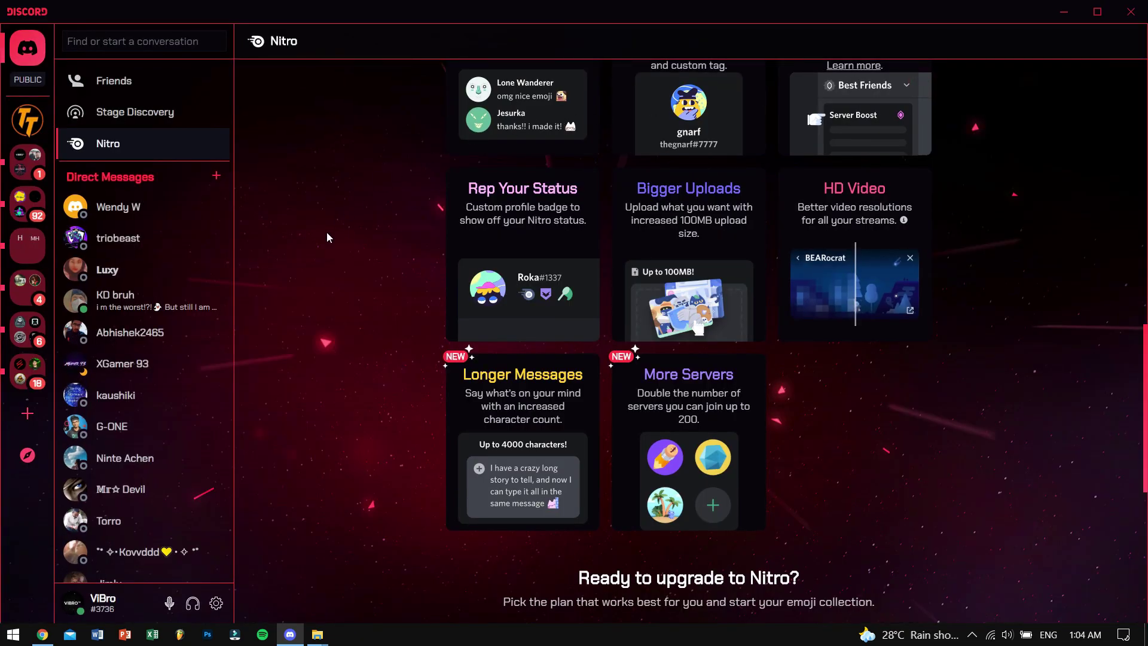
- Browse the Friends page in the red Opera GX theme, then reopen User Settings
{"action": "left_click", "coordinate": [142, 81]}
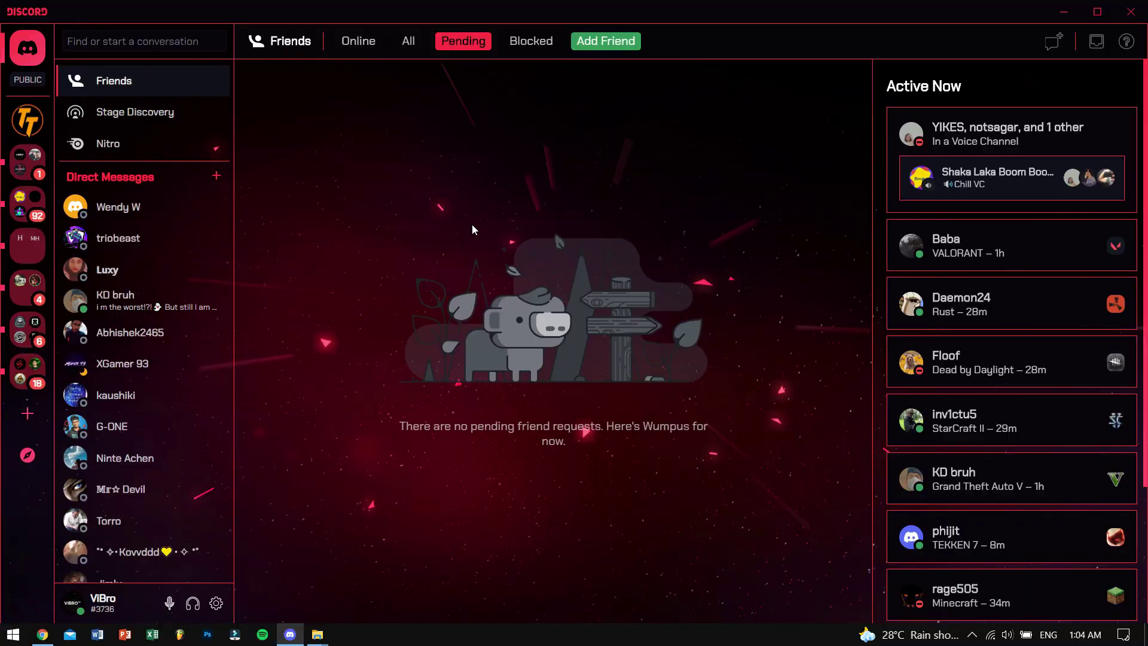
{"action": "scroll", "coordinate": [167, 260], "scroll_direction": "down", "scroll_amount": 3}
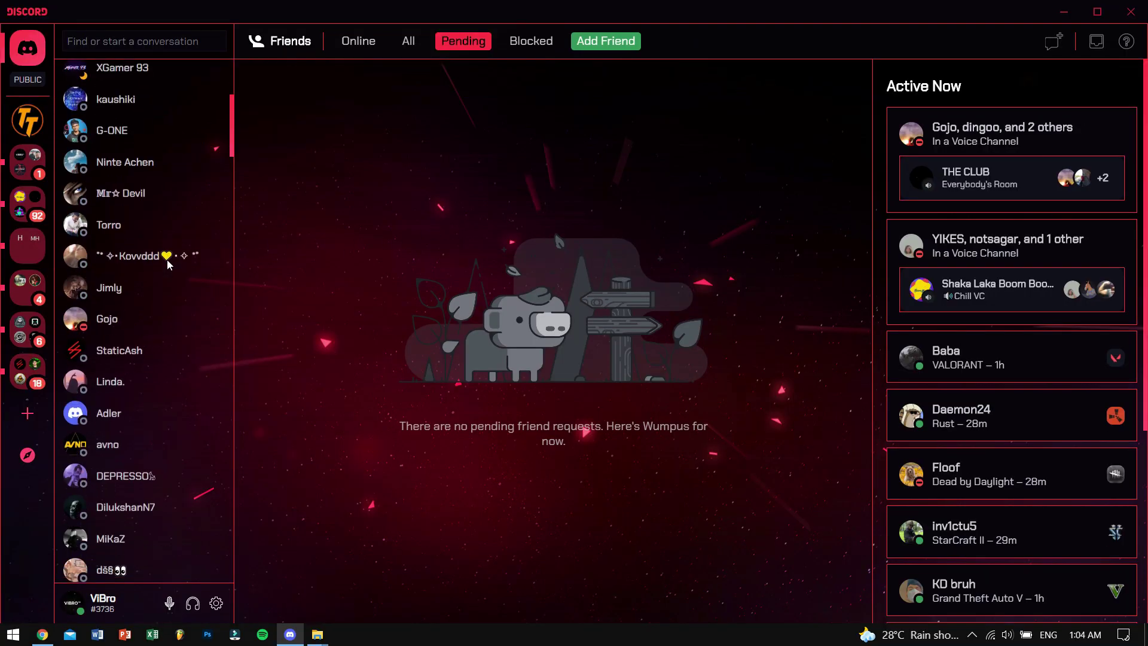
{"action": "scroll", "coordinate": [167, 259], "scroll_direction": "up", "scroll_amount": 3}
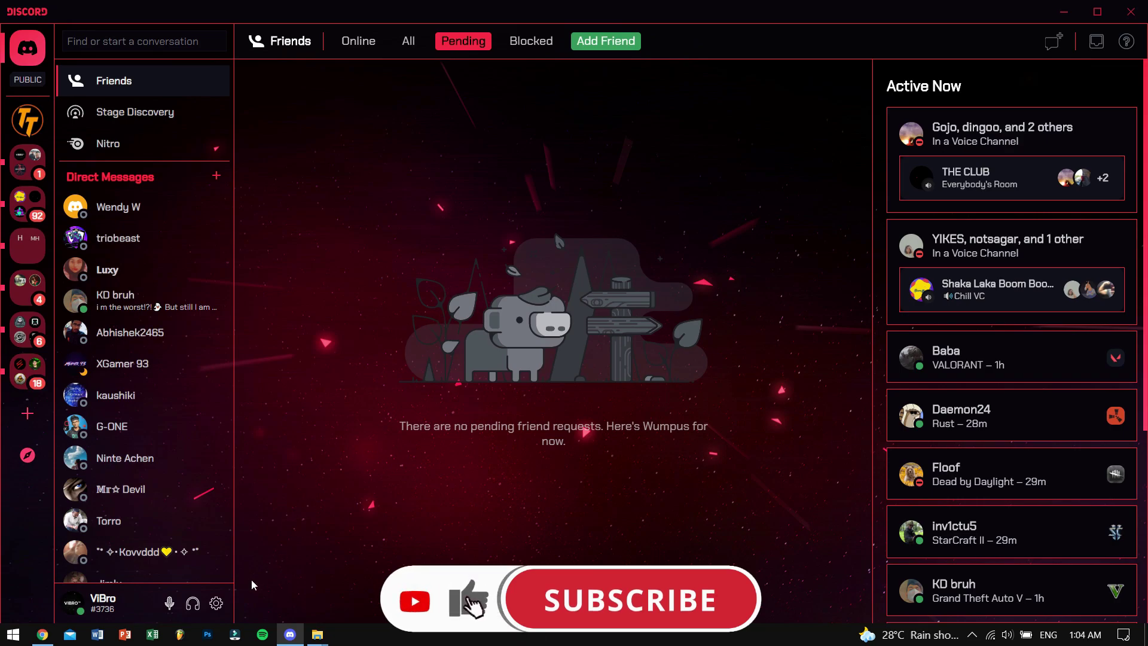
{"action": "left_click", "coordinate": [216, 603]}
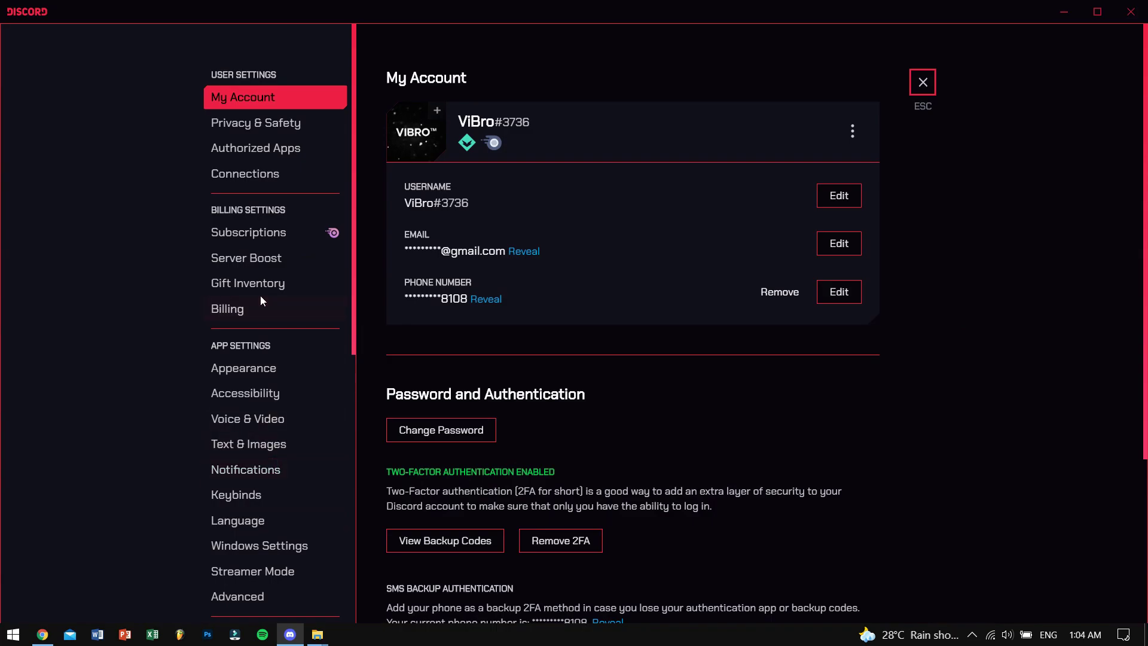
- In BetterDiscord Themes, disable OperaGxGamingTheme, re-enable Frosted-Glass, and close settings back to Friends
{"action": "scroll", "coordinate": [260, 299], "scroll_direction": "down", "scroll_amount": 6}
{"action": "left_click", "coordinate": [261, 459]}
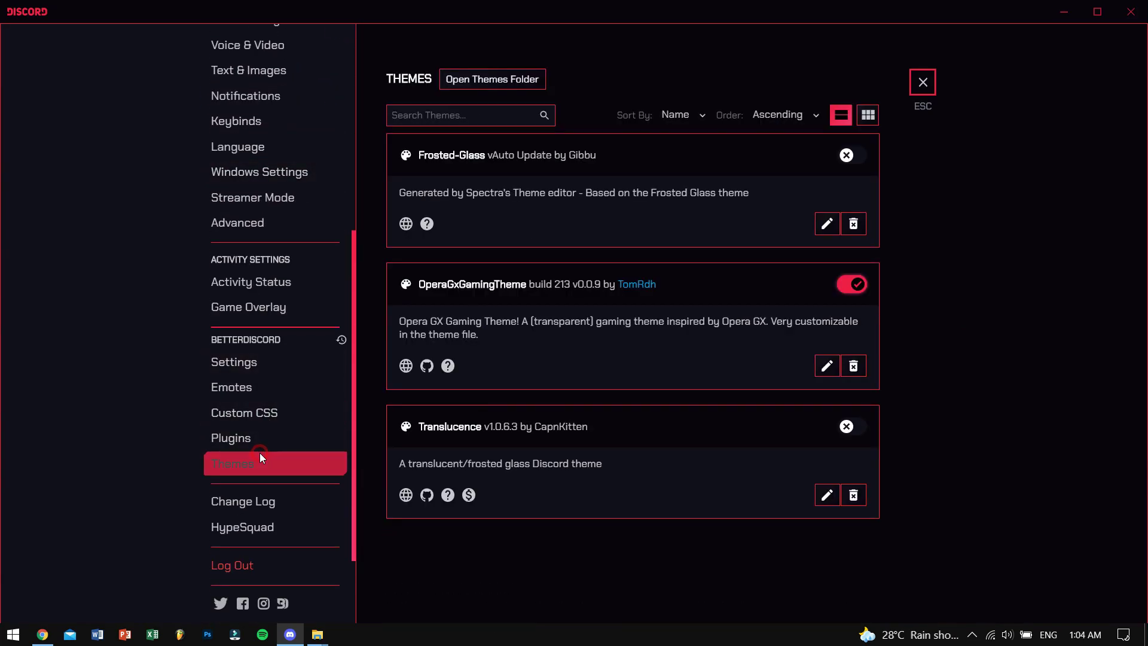
{"action": "left_click", "coordinate": [861, 289]}
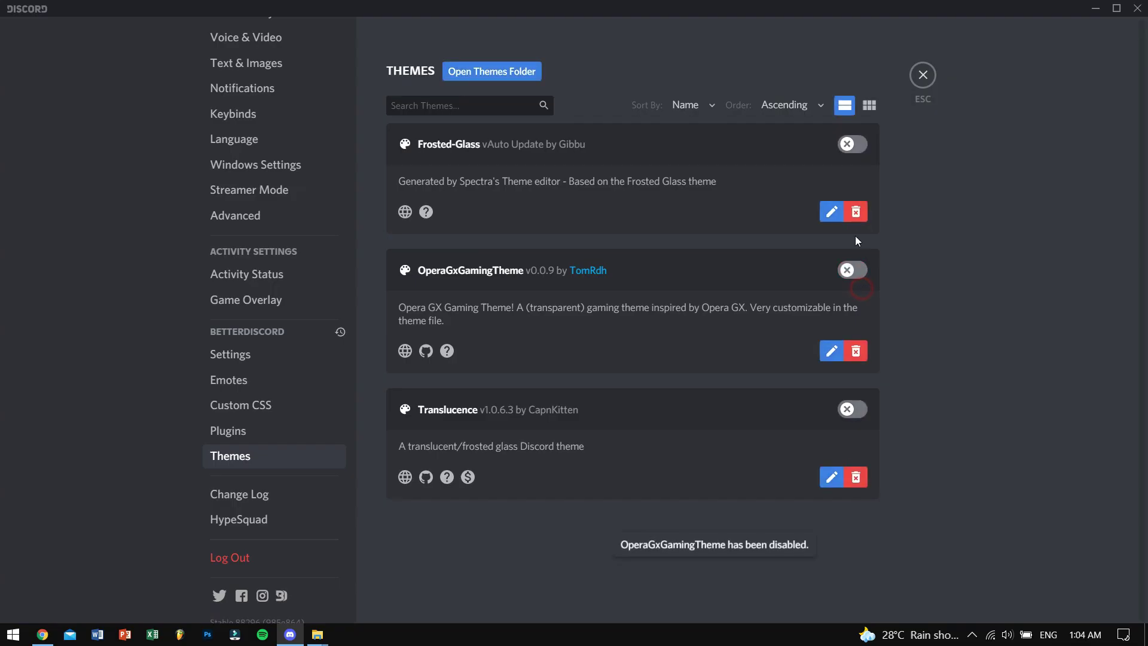
{"action": "left_click", "coordinate": [857, 148]}
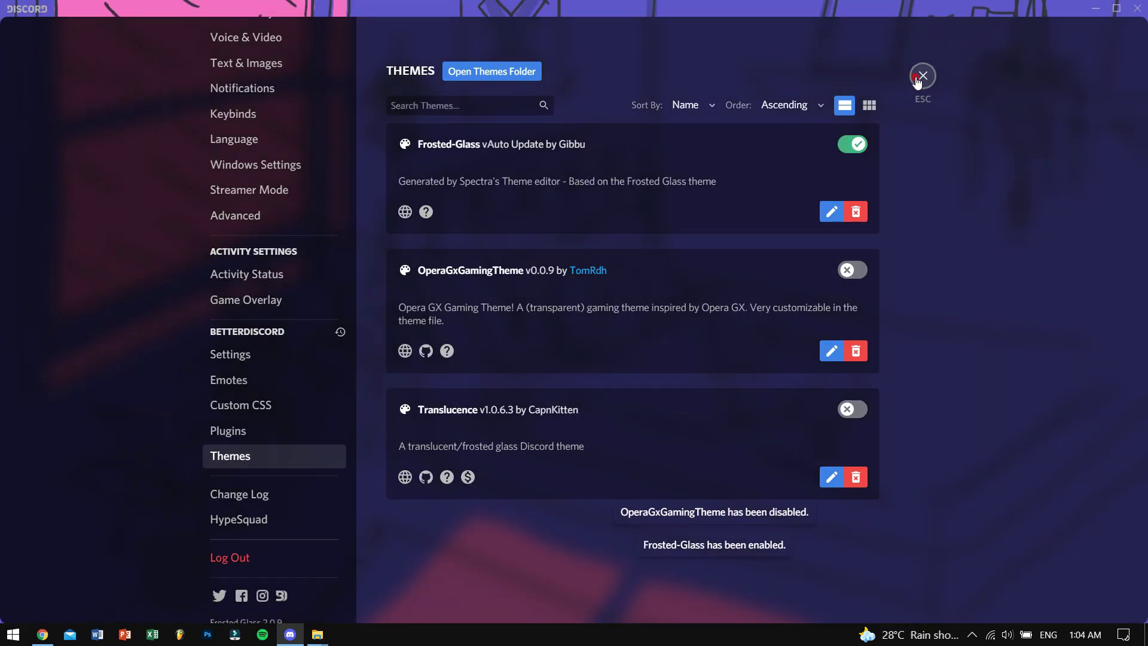
{"action": "left_click", "coordinate": [921, 76]}
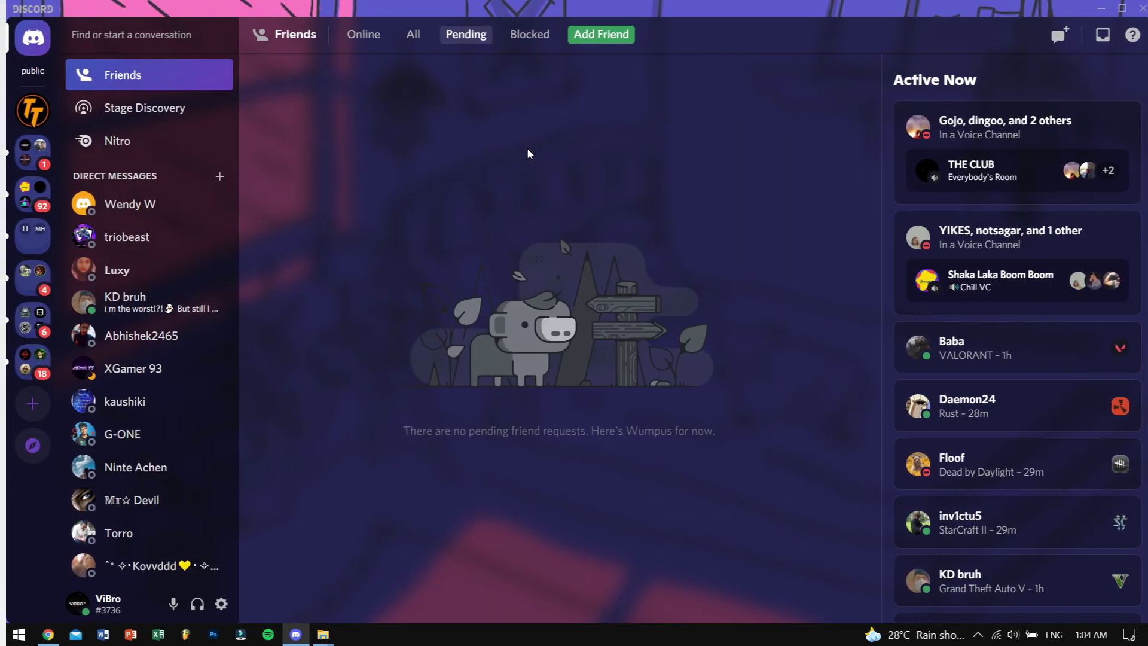